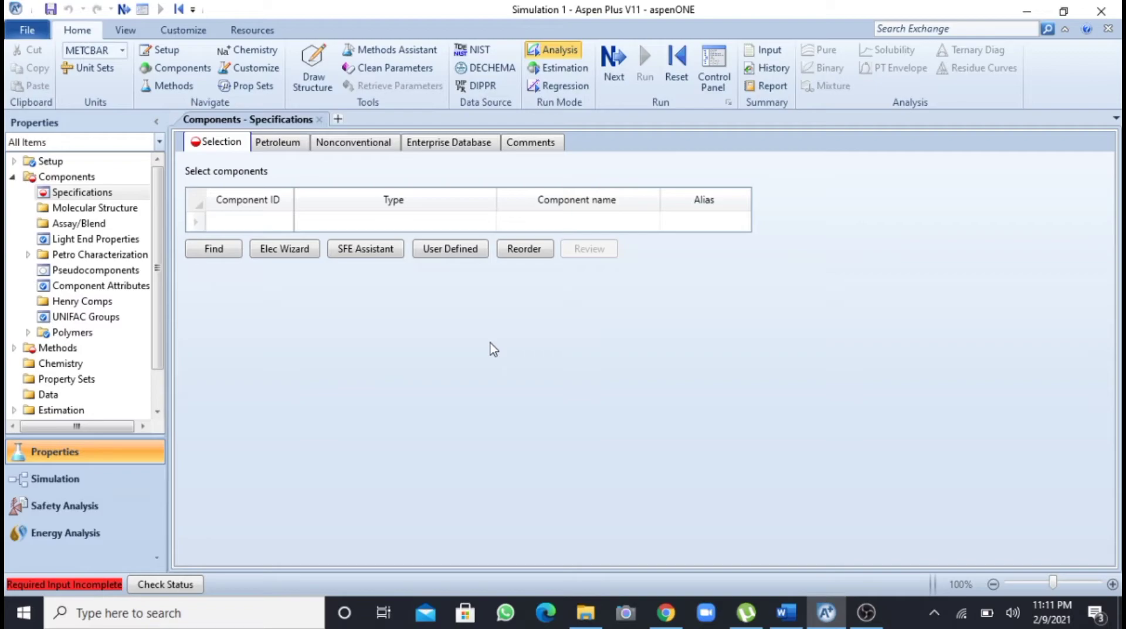
Enter WATER as the component ID in the component specifications
{"action": "left_click", "coordinate": [265, 223]}
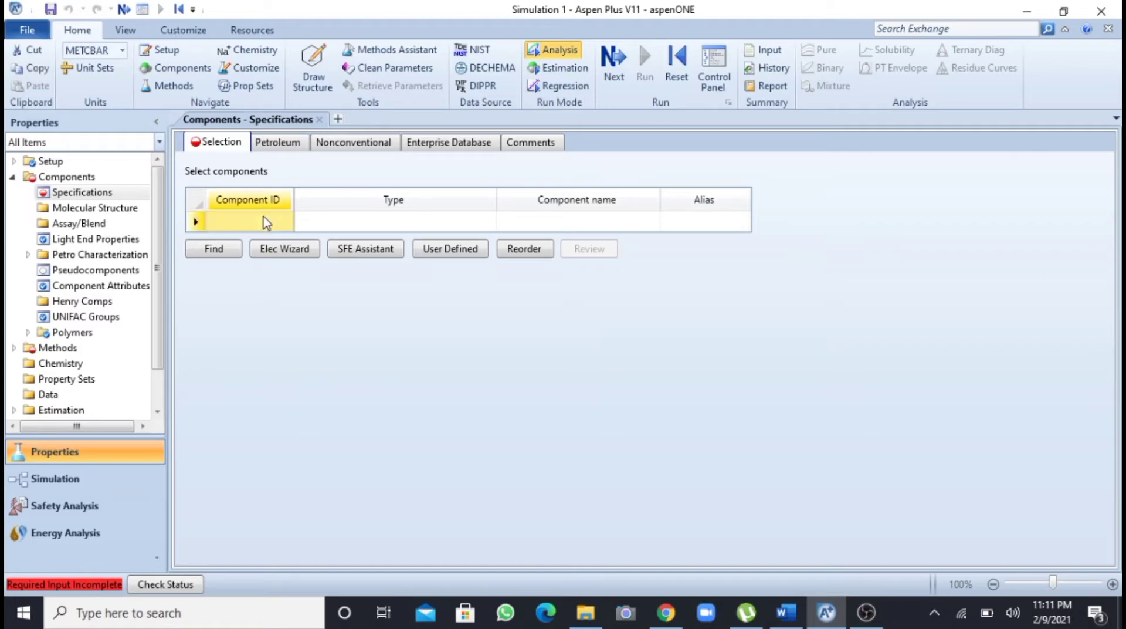
{"action": "type", "text": "WATER"}
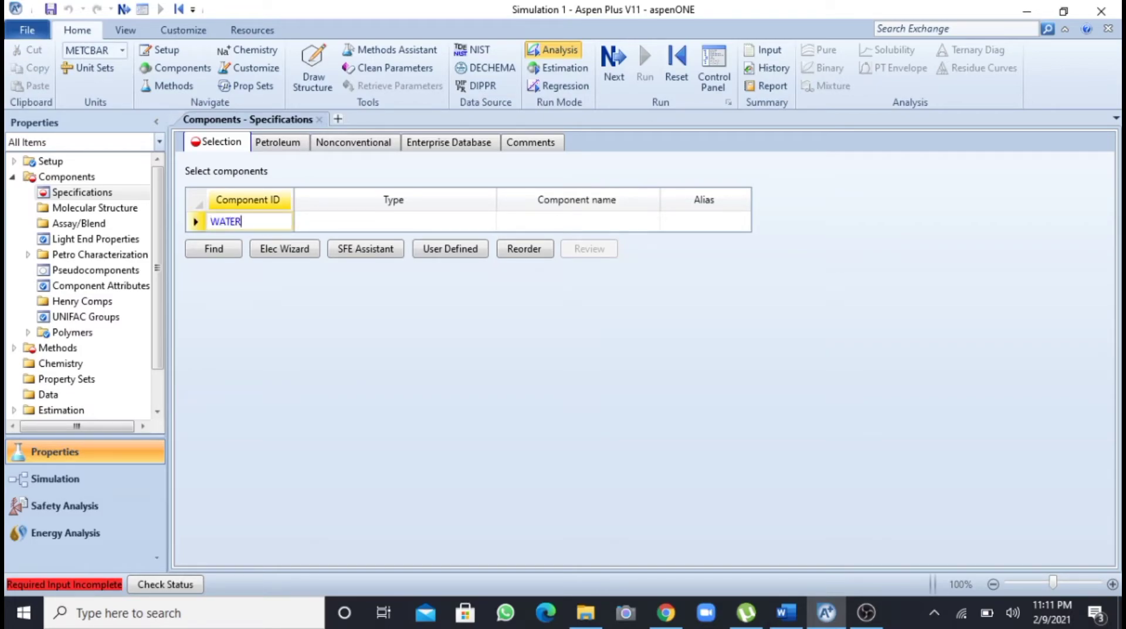
{"action": "key", "text": "Return"}
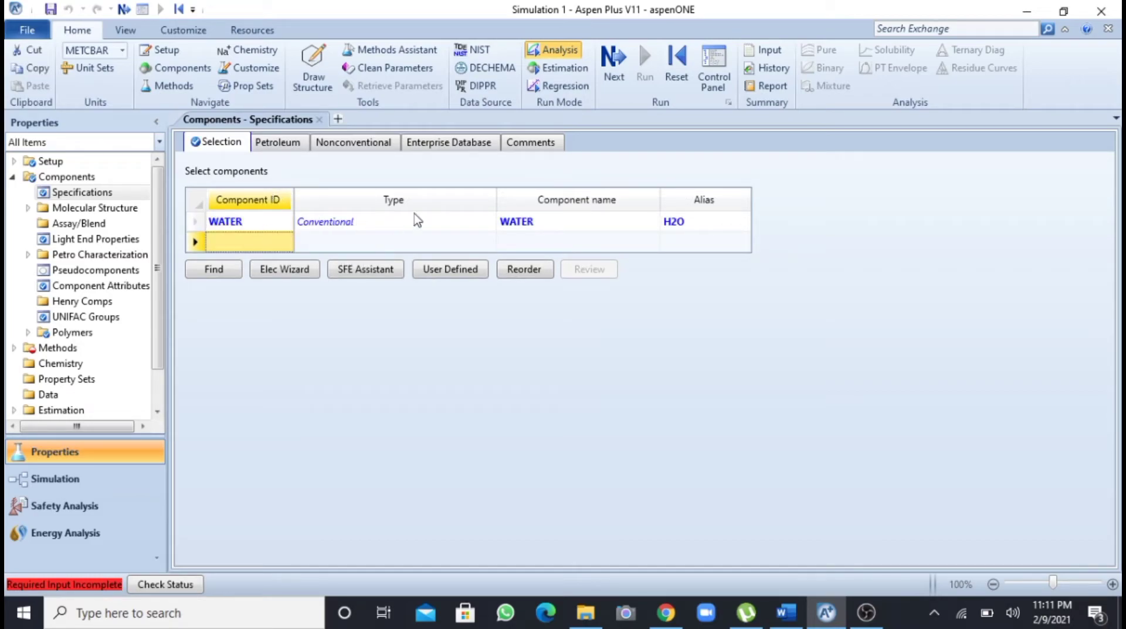
Choose IDEAL as the base property method and run the property calculation
{"action": "left_click", "coordinate": [615, 71]}
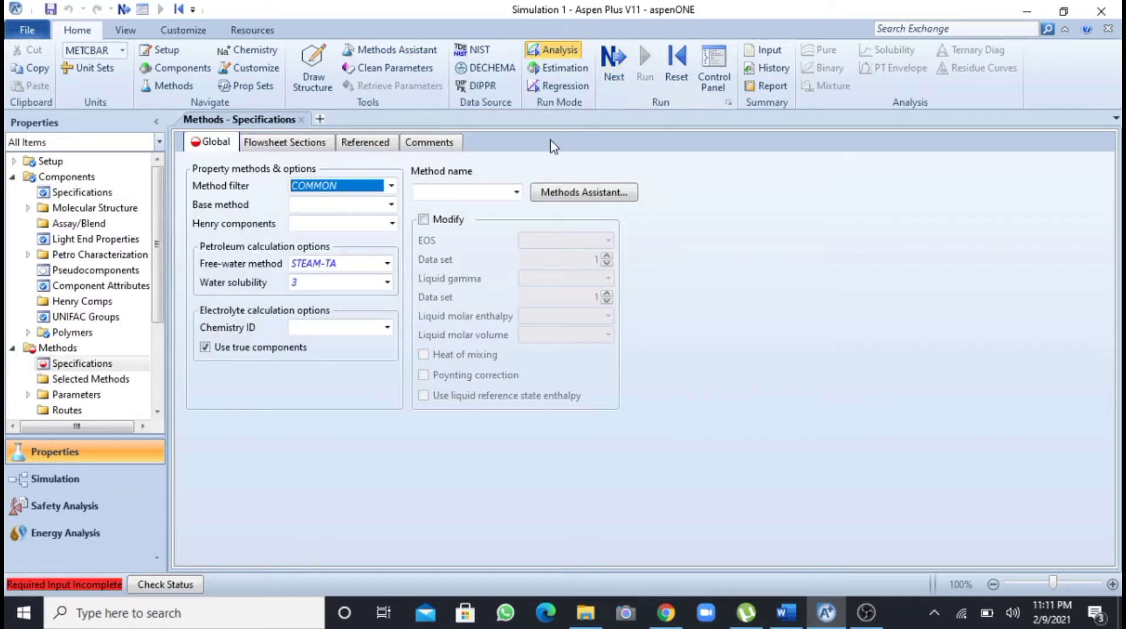
{"action": "left_click", "coordinate": [391, 205]}
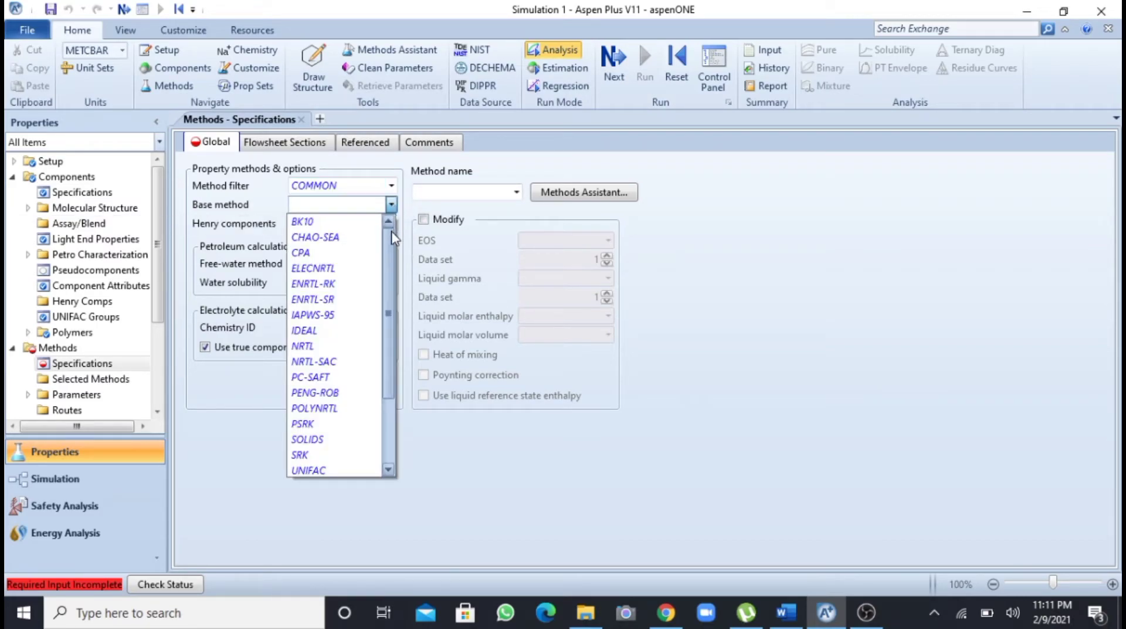
{"action": "left_click_drag", "start_coordinate": [392, 253], "coordinate": [394, 284]}
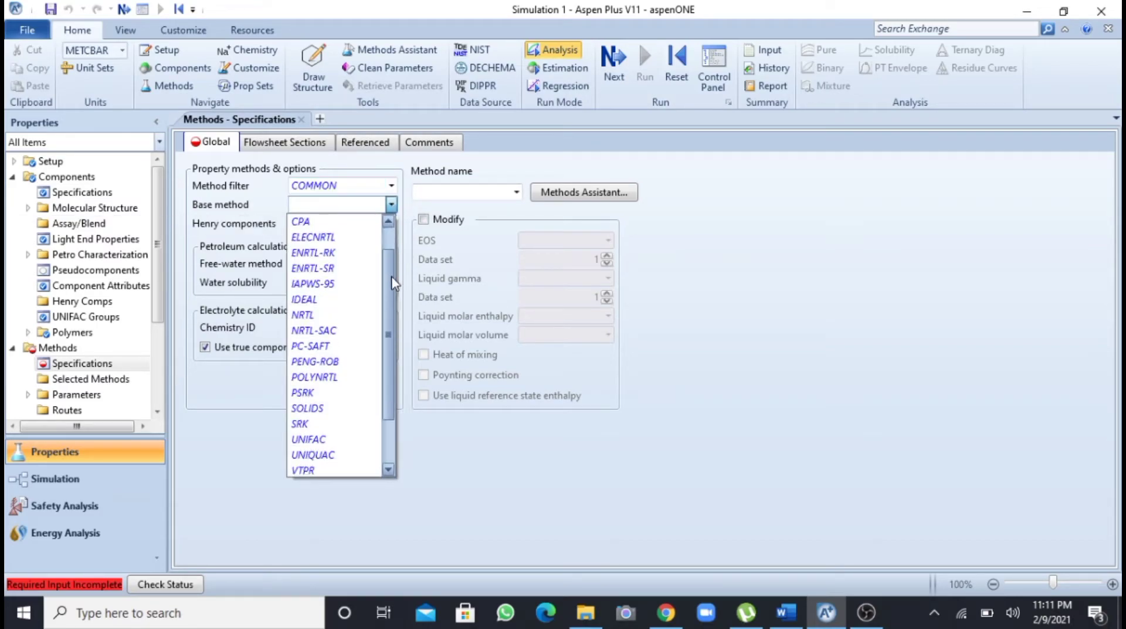
{"action": "left_click", "coordinate": [297, 300]}
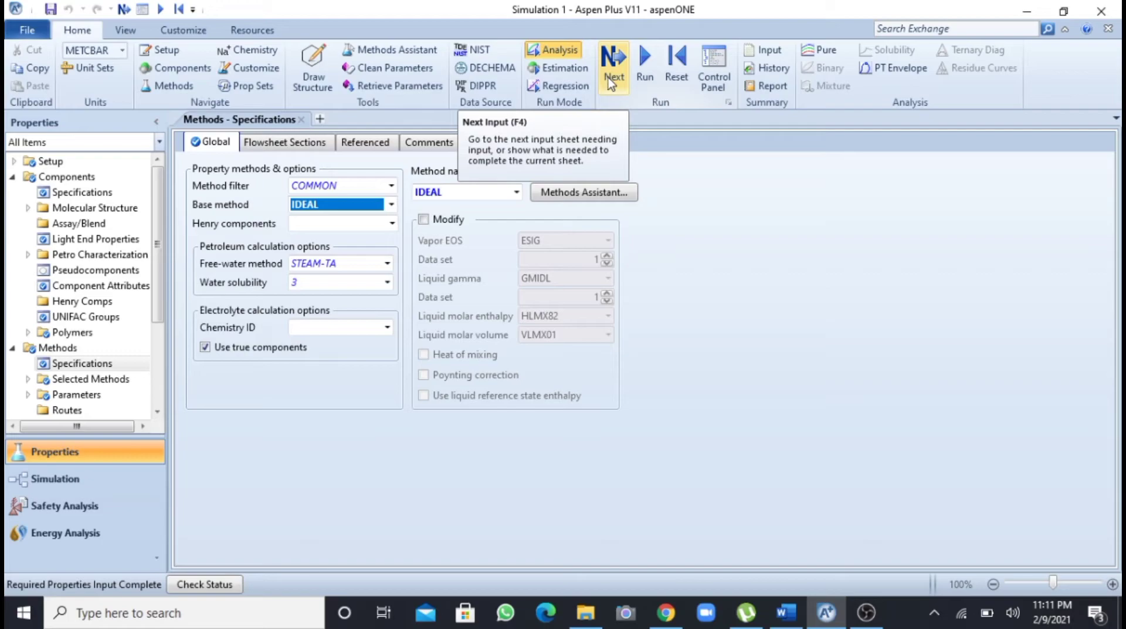
{"action": "left_click", "coordinate": [650, 78]}
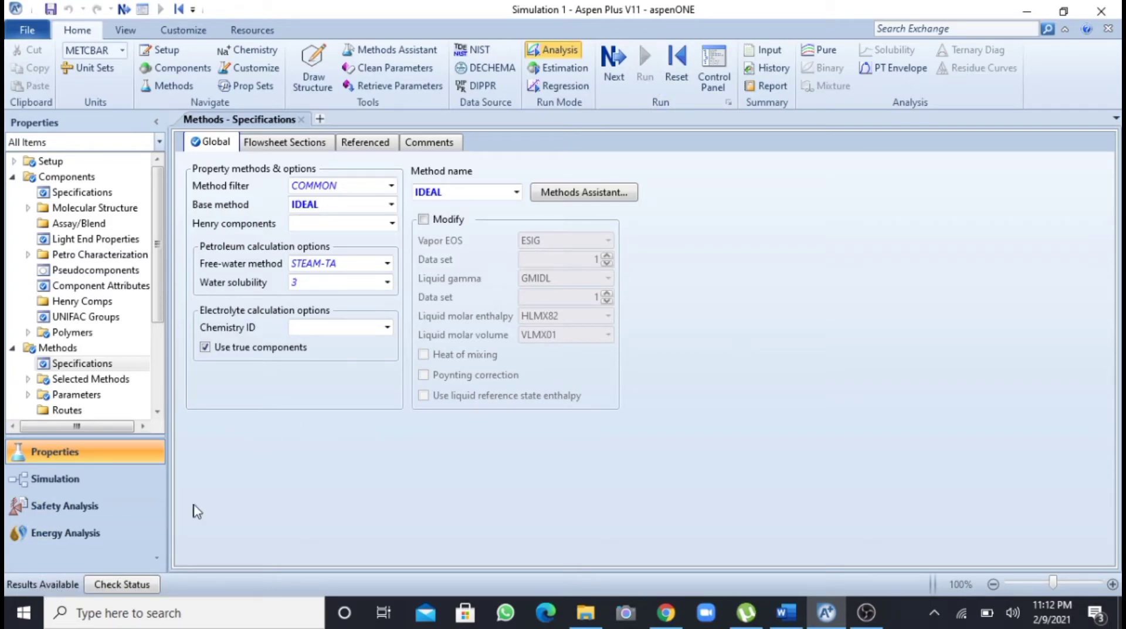
Create a new Pure analysis with Thermodynamic as the property type
{"action": "left_click", "coordinate": [814, 51]}
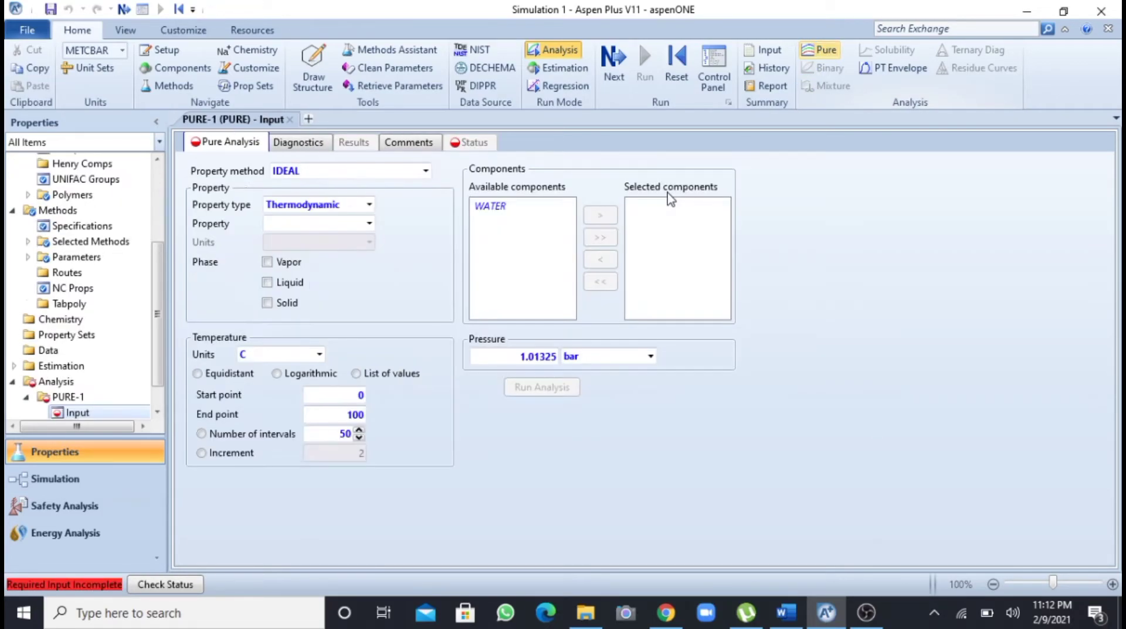
{"action": "left_click", "coordinate": [369, 205]}
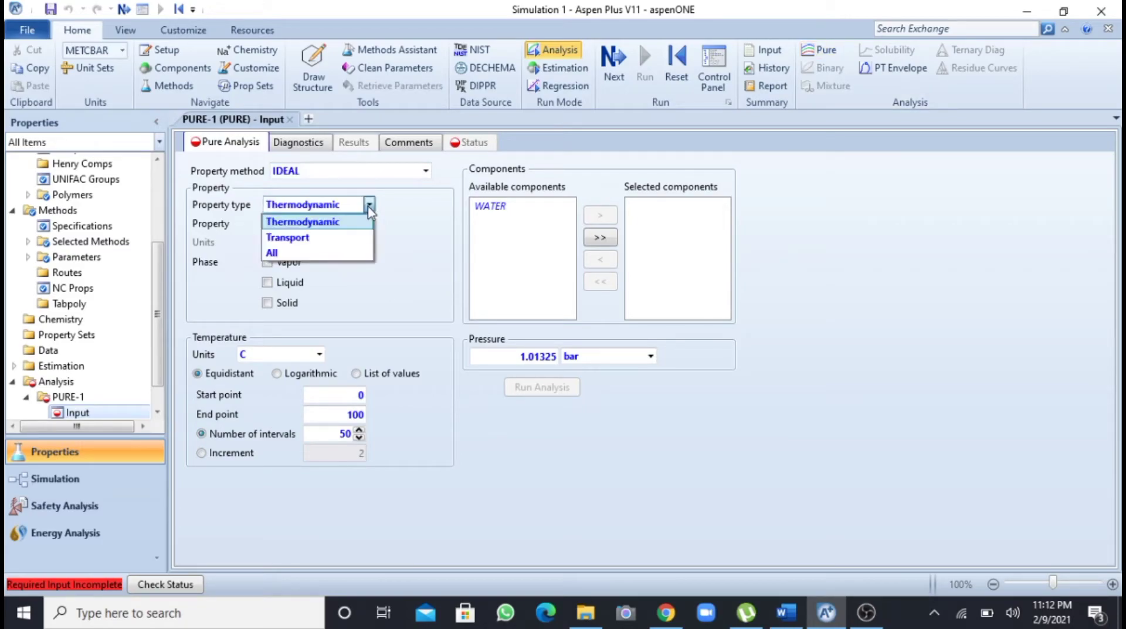
{"action": "left_click", "coordinate": [350, 224]}
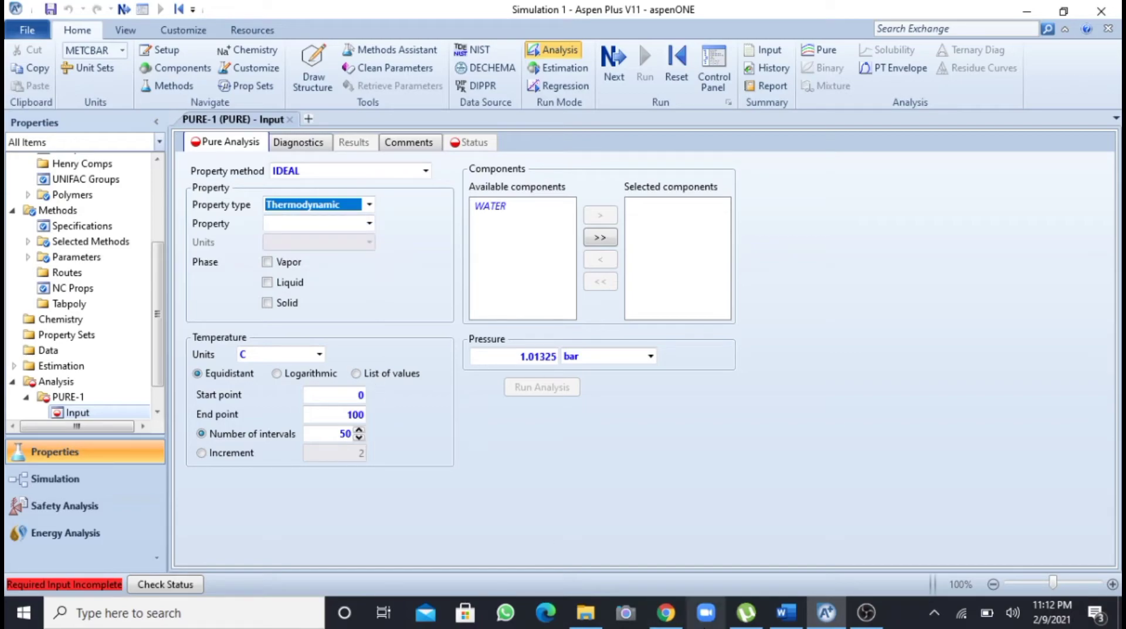
{"action": "mouse_move", "coordinate": [788, 616]}
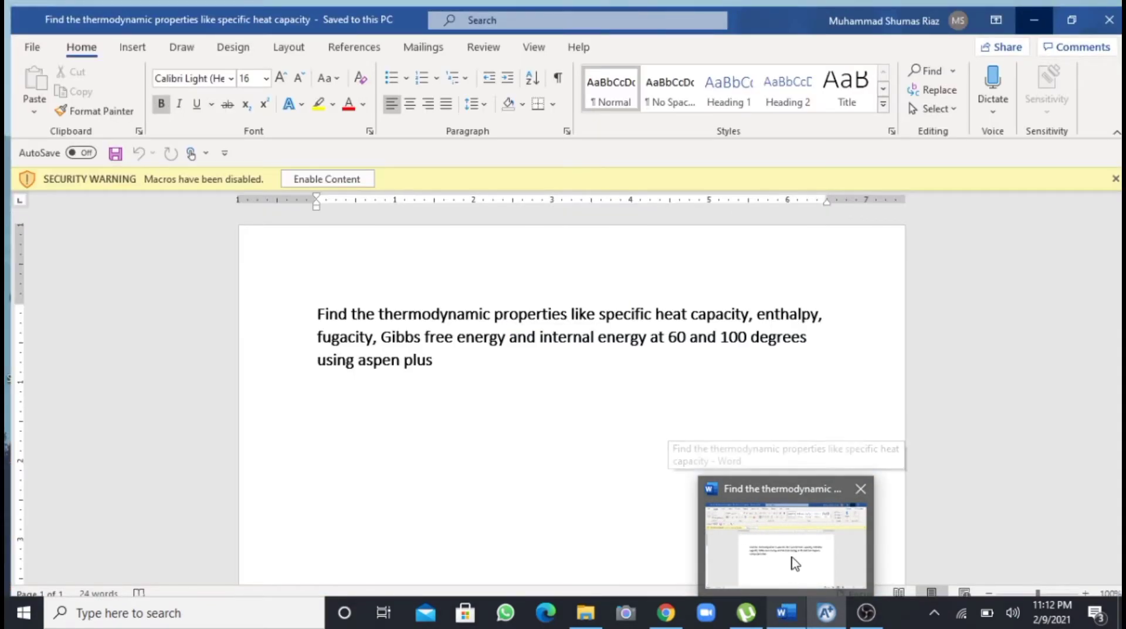
{"action": "left_click", "coordinate": [788, 569]}
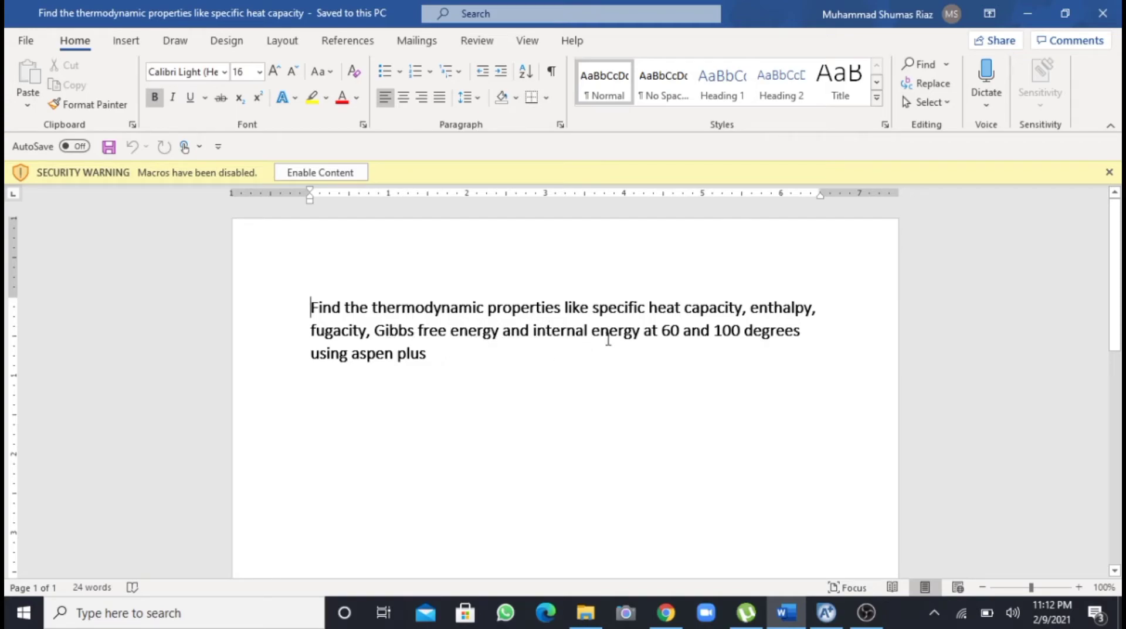
Set the pure analysis property to liquid CP-M with temperatures given as a list of values
{"action": "left_click", "coordinate": [821, 623]}
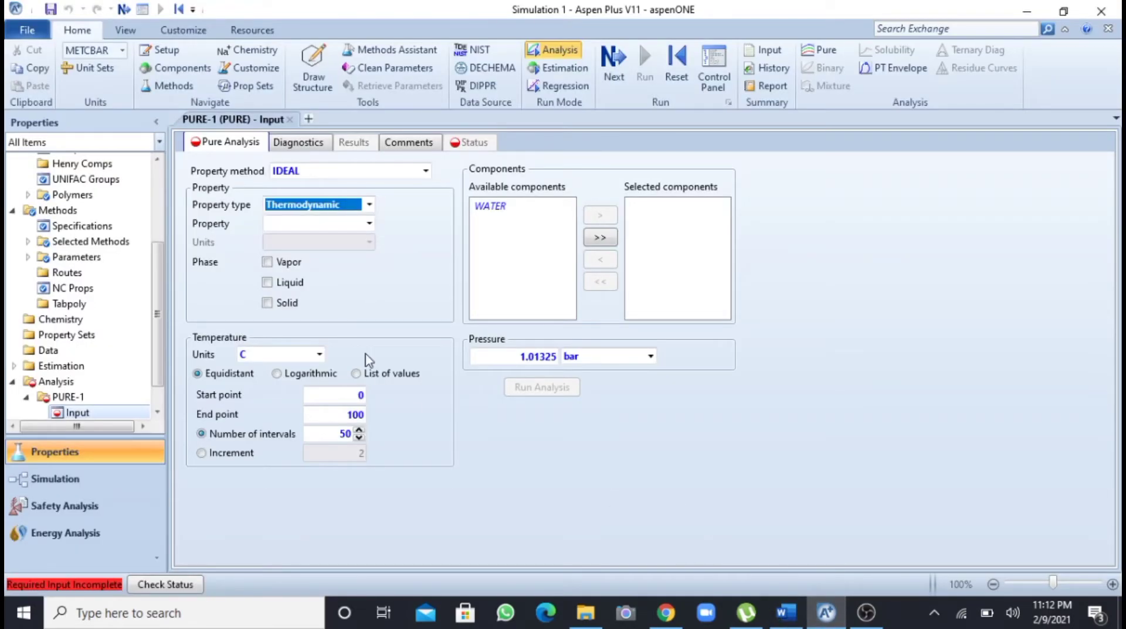
{"action": "left_click", "coordinate": [367, 224]}
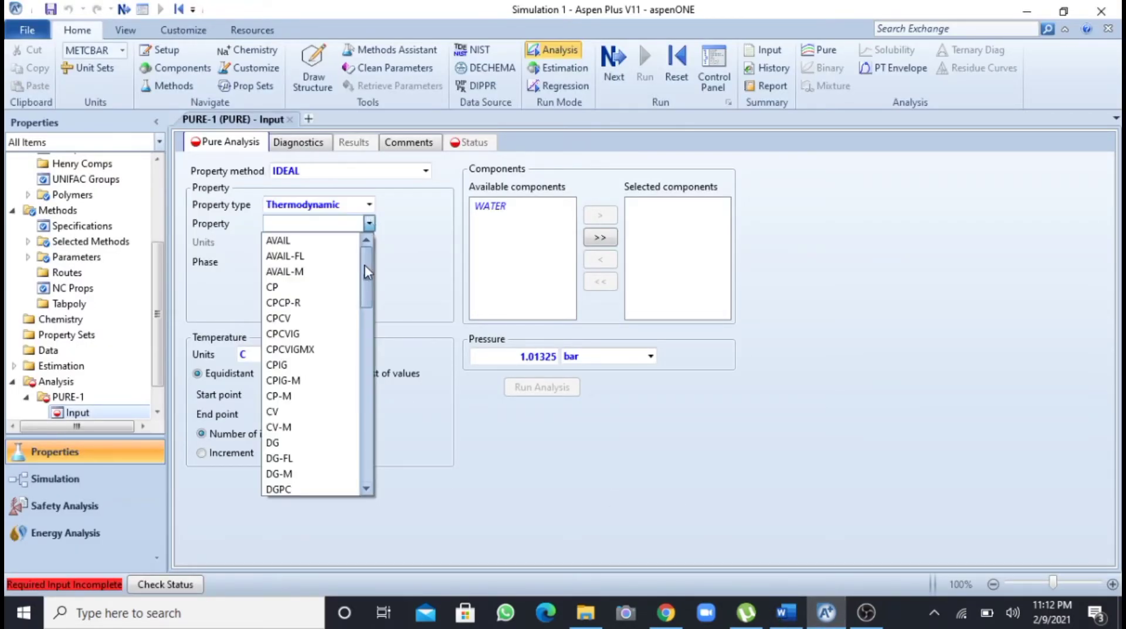
{"action": "left_click_drag", "start_coordinate": [365, 272], "coordinate": [372, 301]}
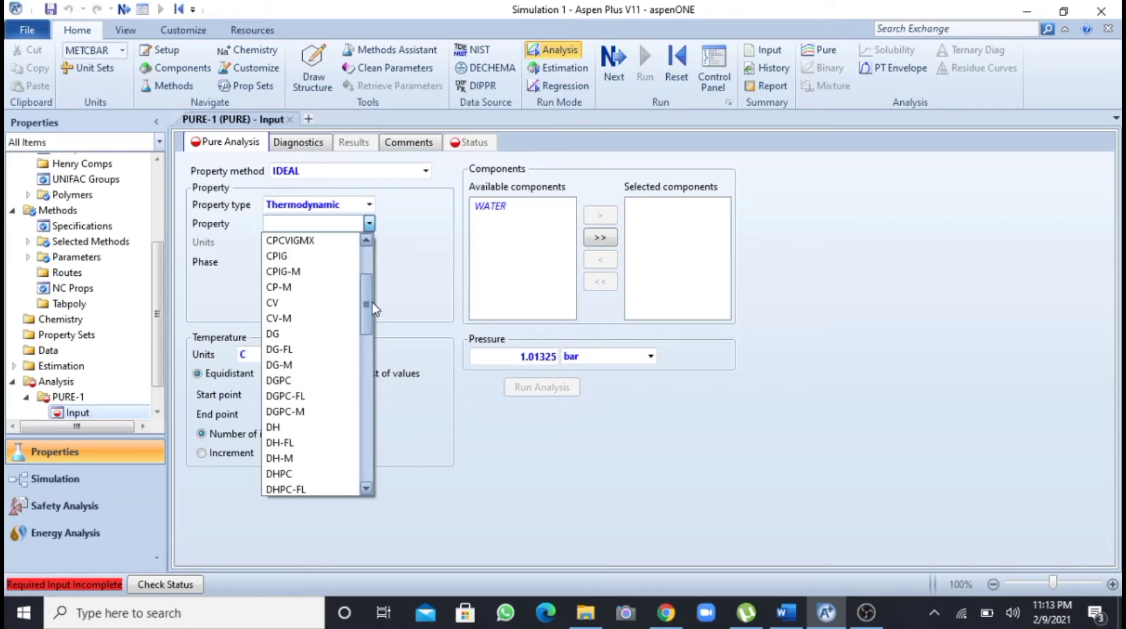
{"action": "left_click", "coordinate": [282, 288]}
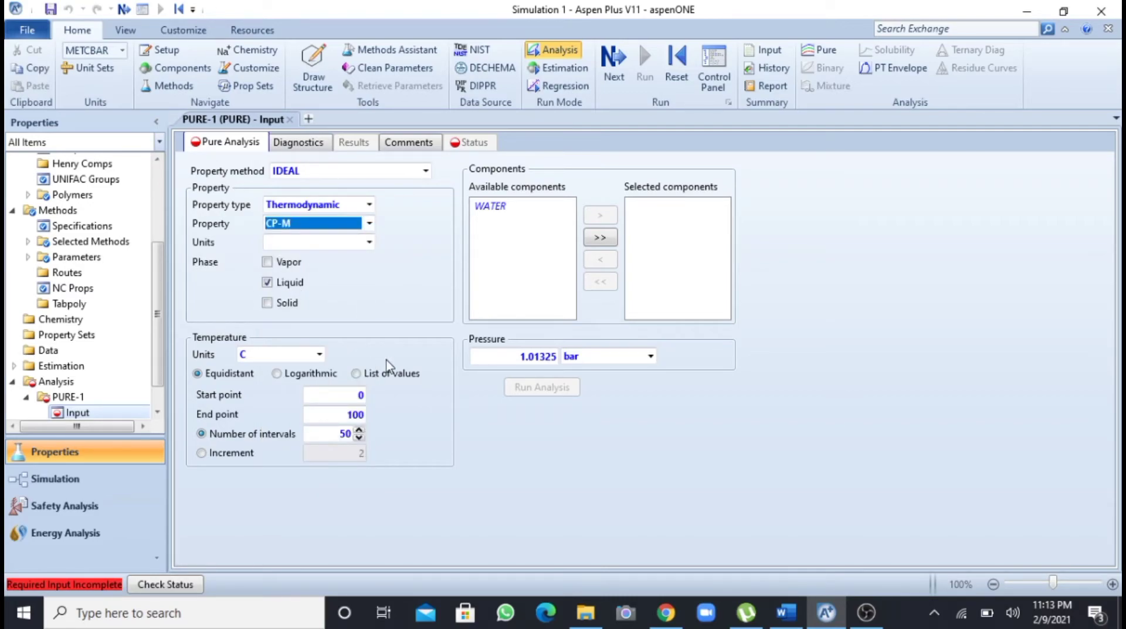
{"action": "left_click", "coordinate": [356, 374]}
{"action": "left_click", "coordinate": [295, 394]}
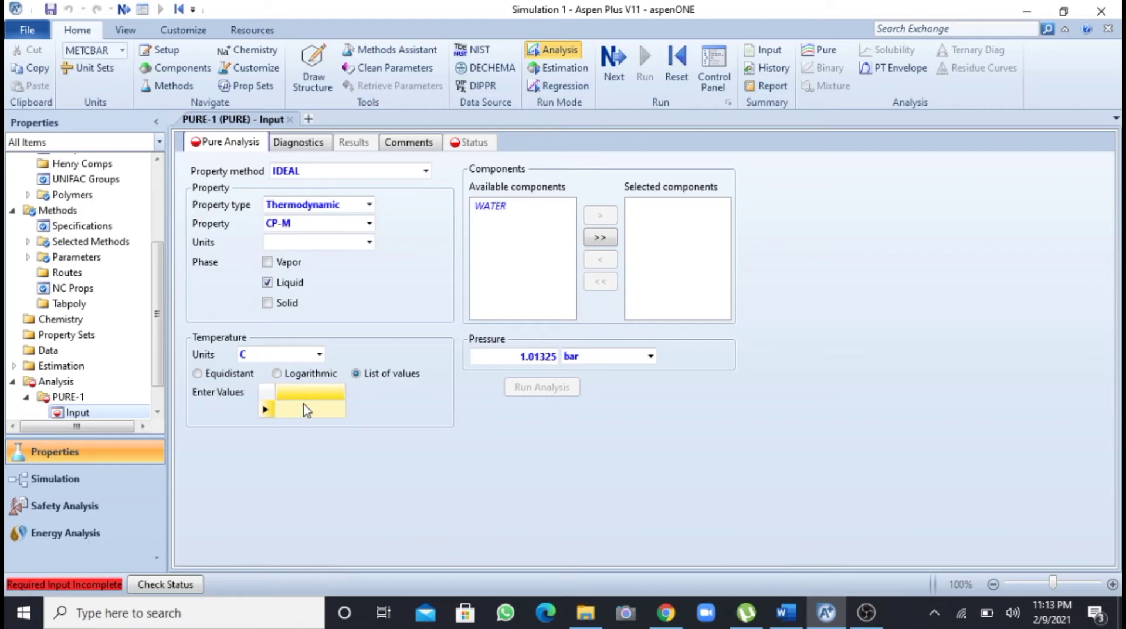
Enter temperatures 60 and 100 °C, add WATER to selected components, and run the analysis
{"action": "left_click", "coordinate": [306, 409]}
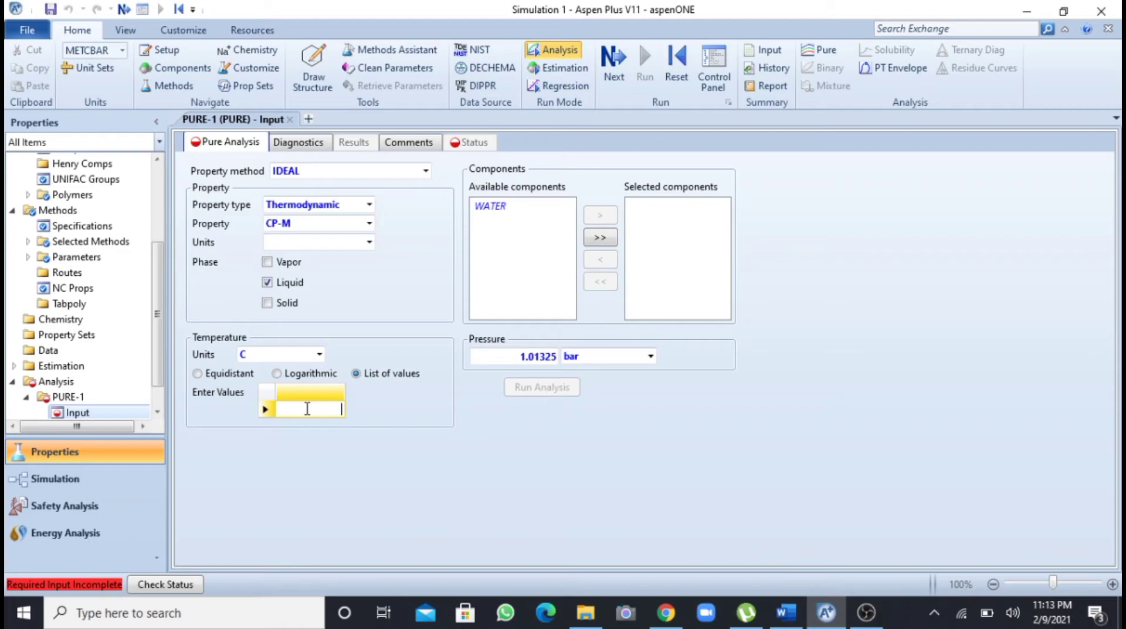
{"action": "type", "text": "60"}
{"action": "key", "text": "Return"}
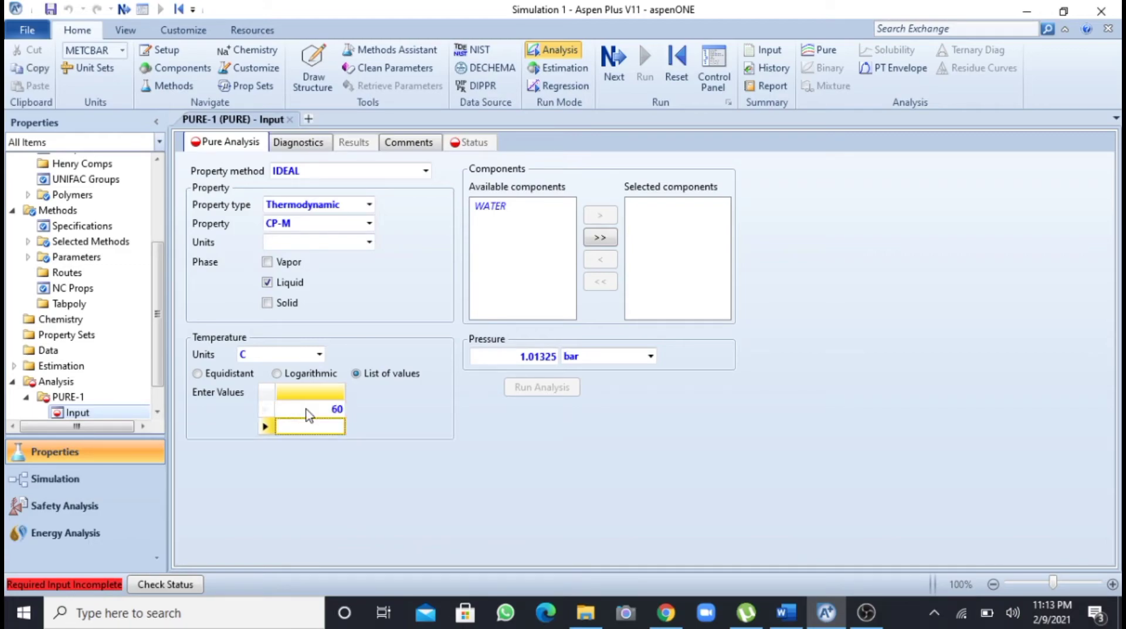
{"action": "type", "text": "100"}
{"action": "key", "text": "Return"}
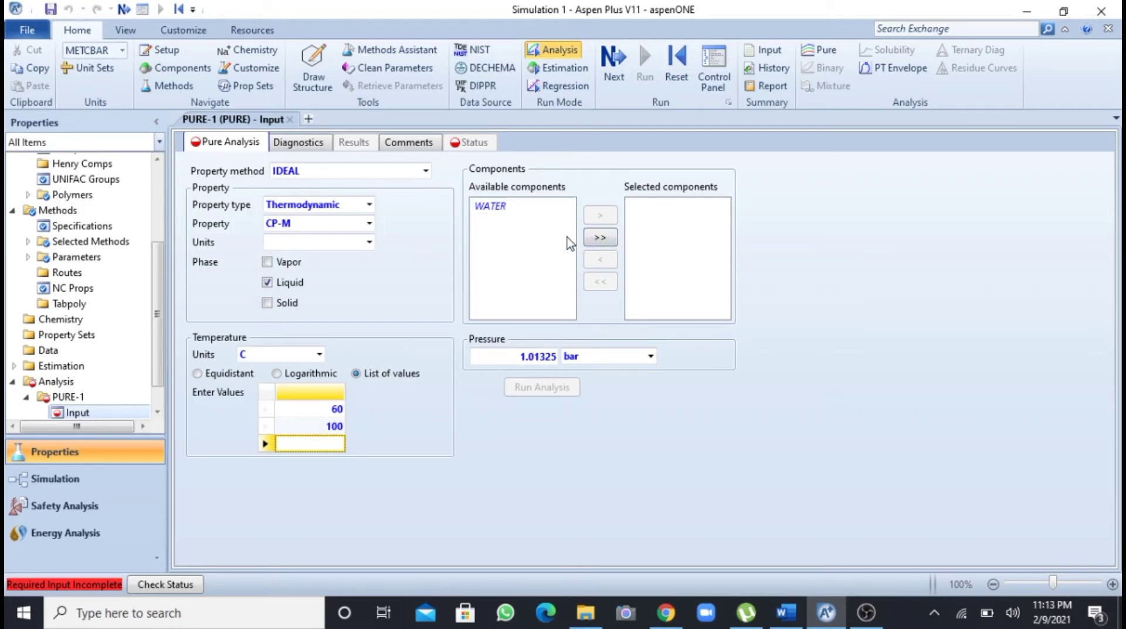
{"action": "left_click", "coordinate": [605, 241]}
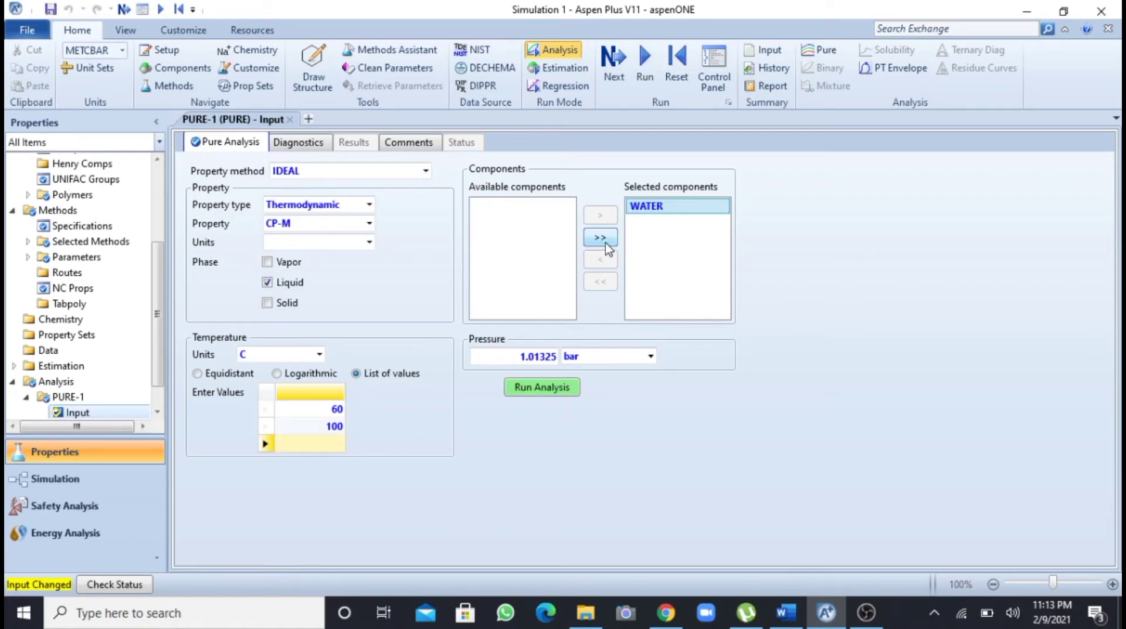
{"action": "left_click", "coordinate": [552, 386]}
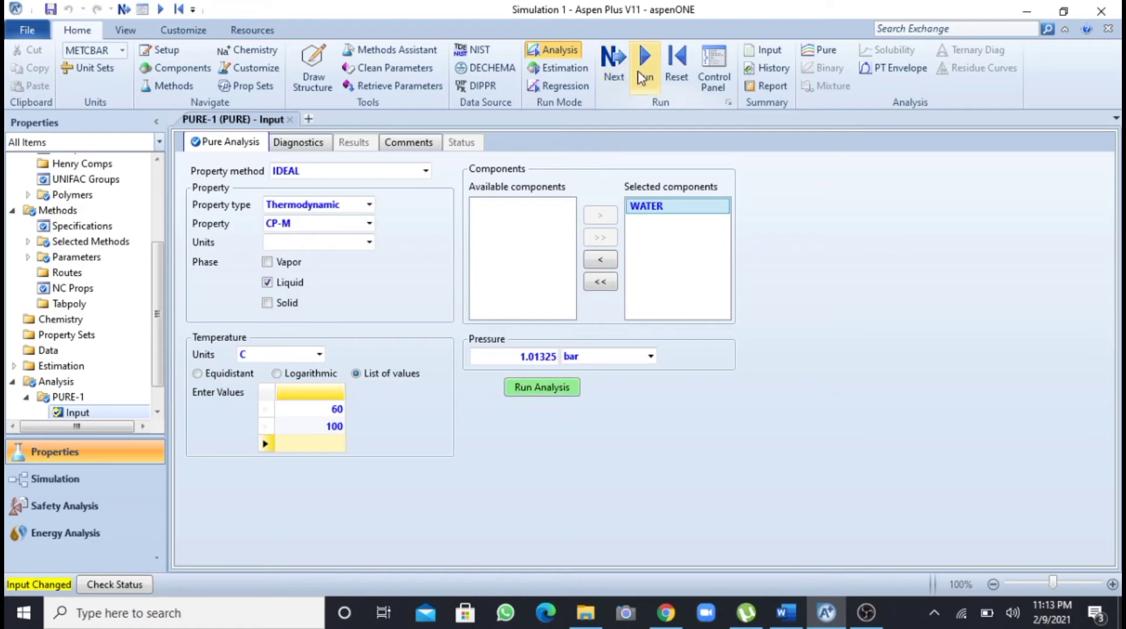
Show liquid water CP-M results in J/kg-K (4280.3 at 60 °C, 4556.5 at 100 °C)
{"action": "left_click", "coordinate": [554, 390]}
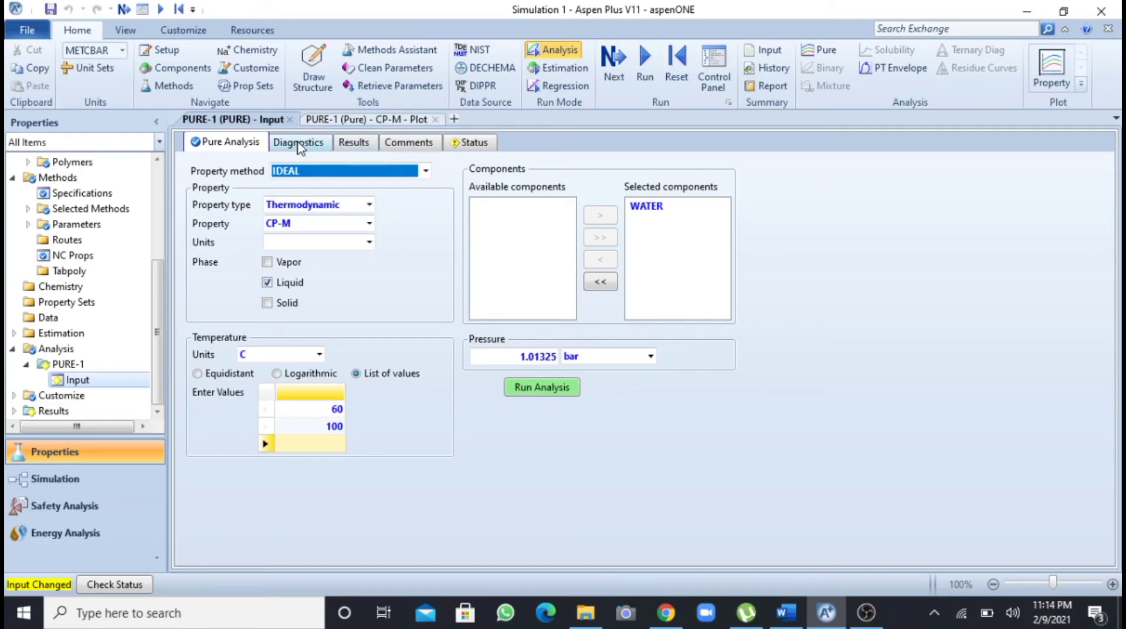
{"action": "left_click", "coordinate": [352, 143]}
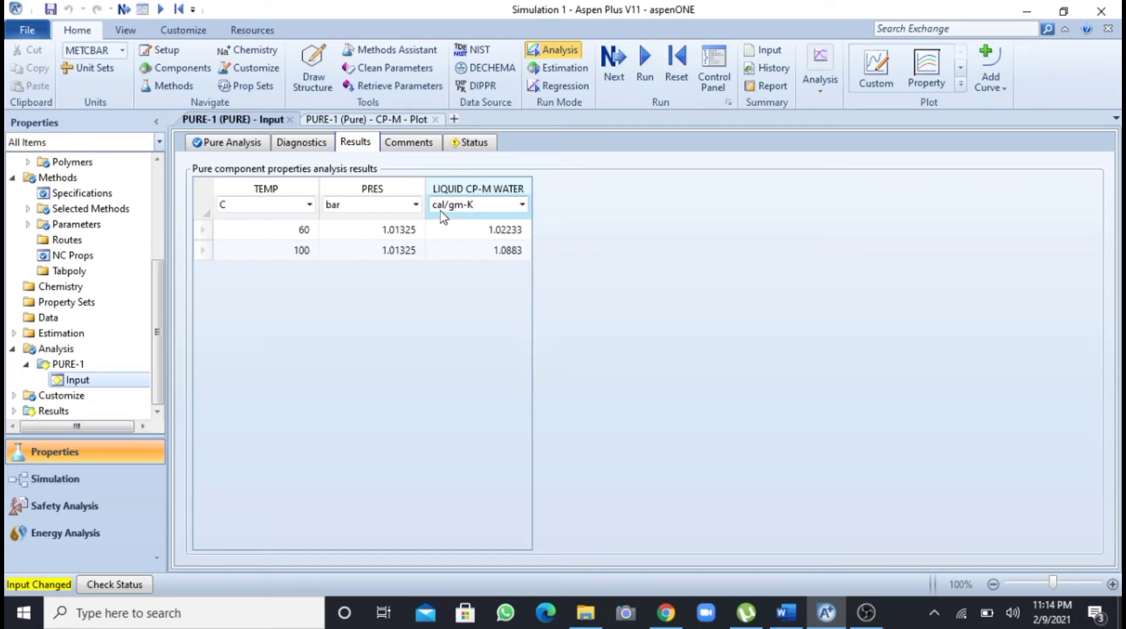
{"action": "left_click", "coordinate": [522, 204]}
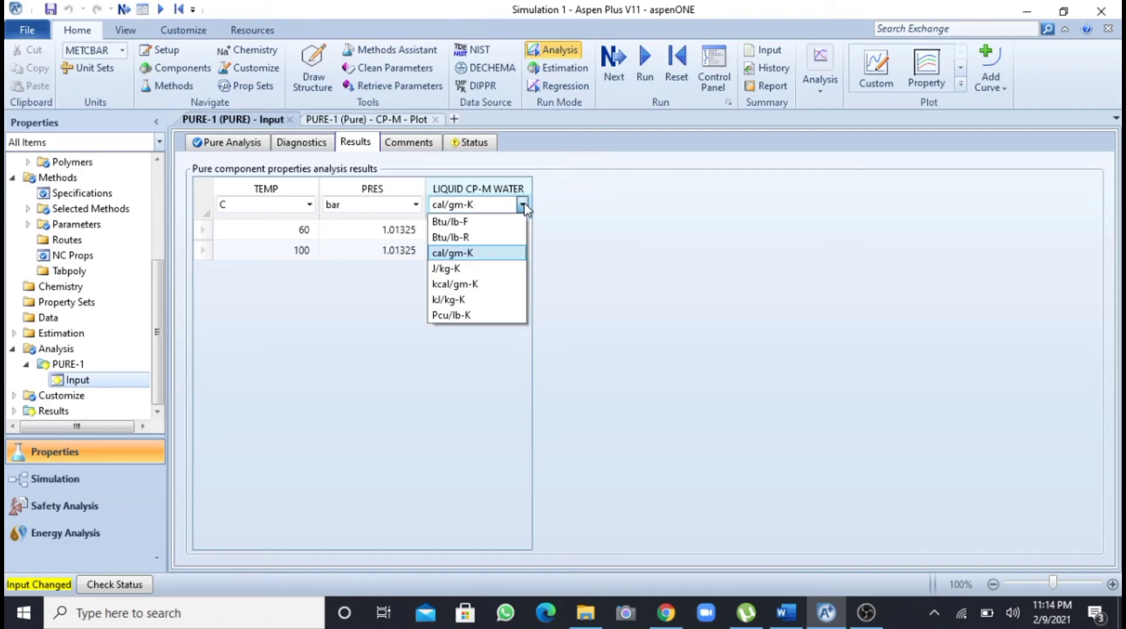
{"action": "left_click", "coordinate": [472, 268]}
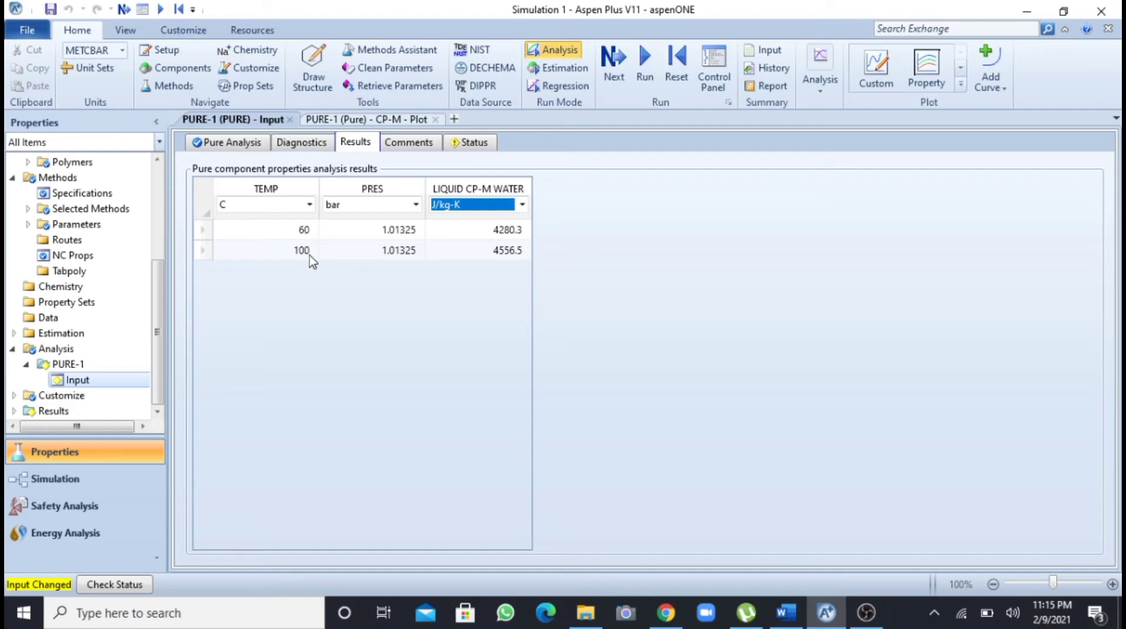
{"action": "left_click", "coordinate": [309, 205]}
{"action": "left_click", "coordinate": [326, 294]}
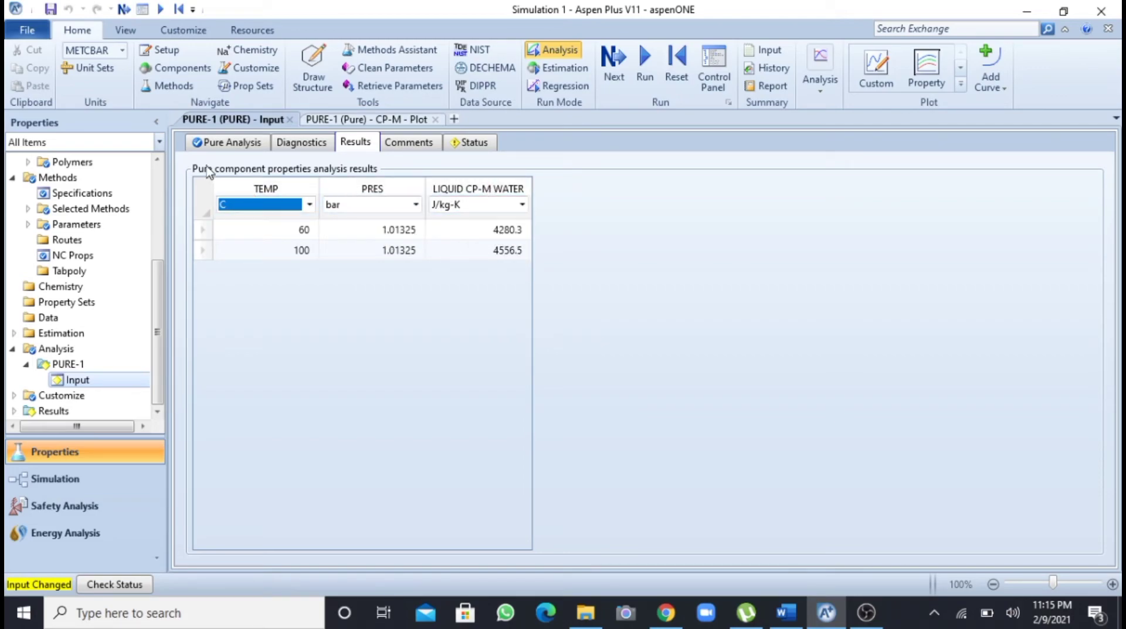
On the Pure Analysis form, browse the Property list and leave CP-M selected
{"action": "left_click", "coordinate": [250, 149]}
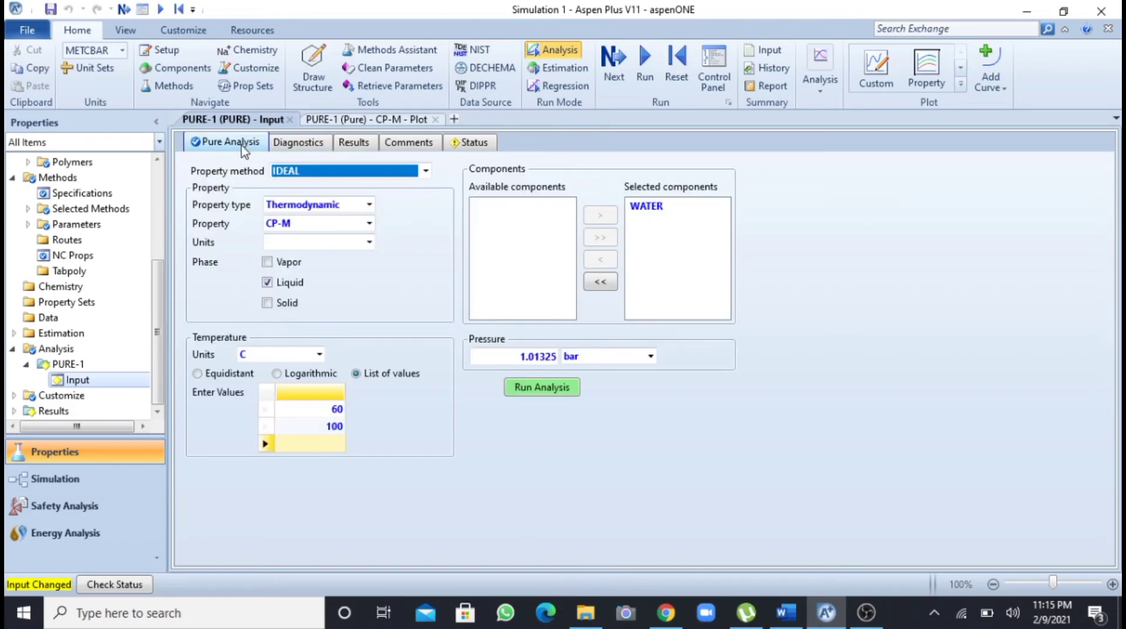
{"action": "left_click", "coordinate": [370, 224]}
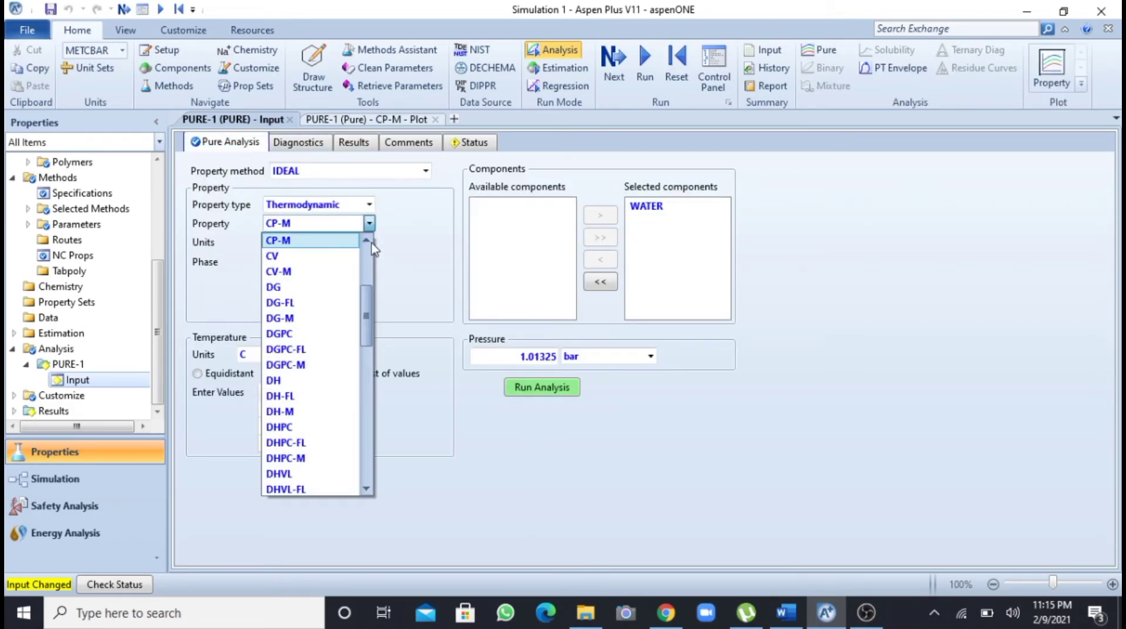
{"action": "left_click_drag", "start_coordinate": [365, 308], "coordinate": [385, 376]}
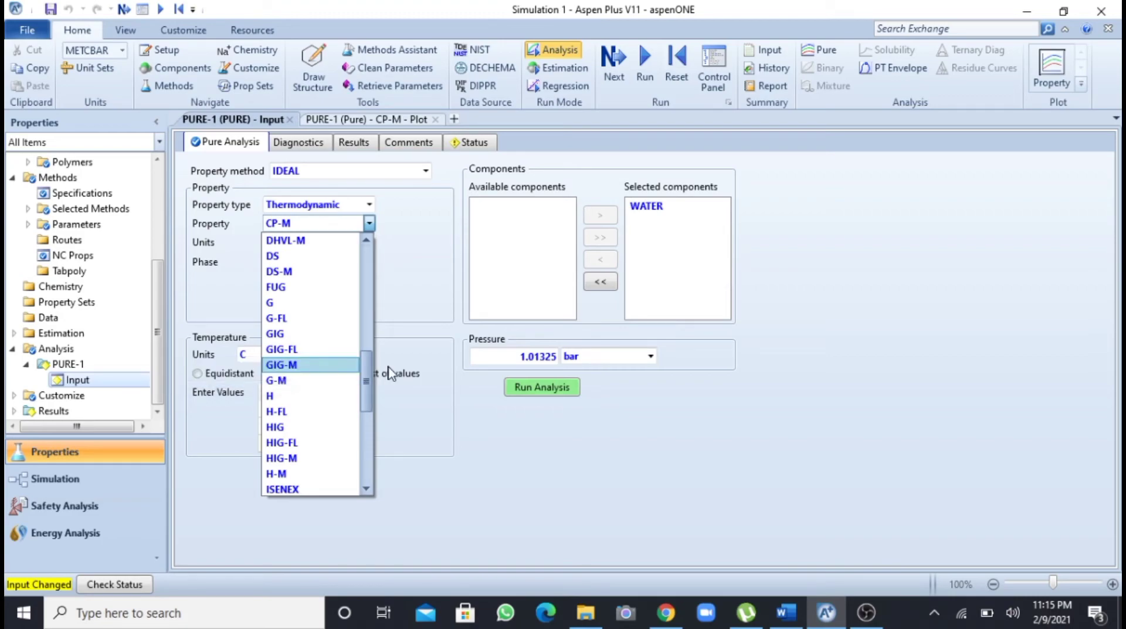
{"action": "left_click_drag", "start_coordinate": [371, 368], "coordinate": [381, 431]}
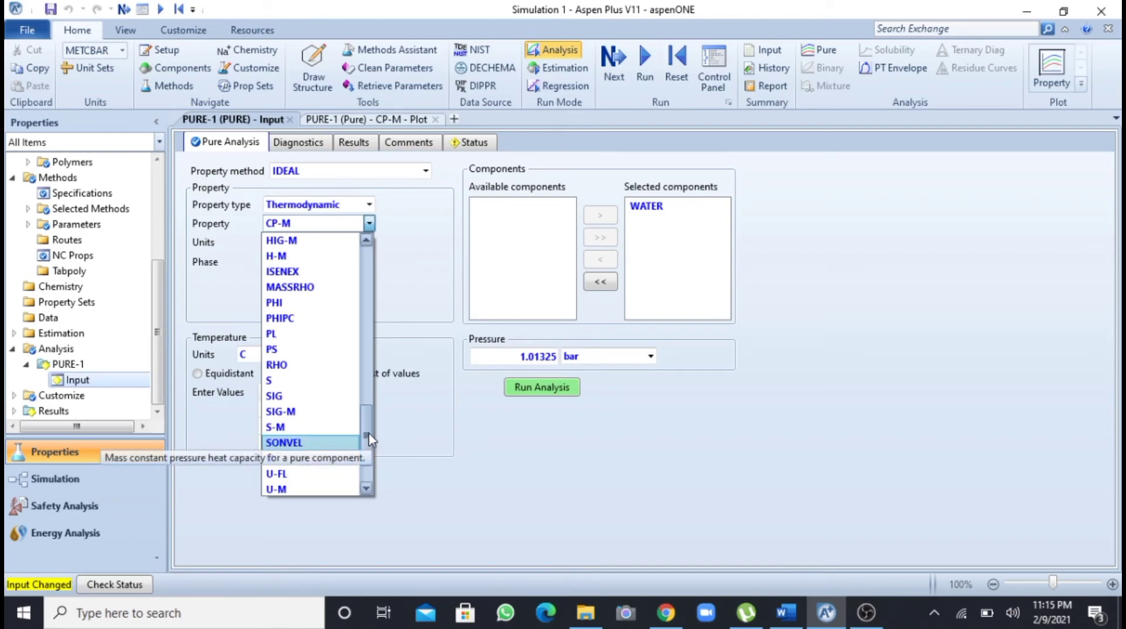
{"action": "left_click_drag", "start_coordinate": [370, 439], "coordinate": [372, 445]}
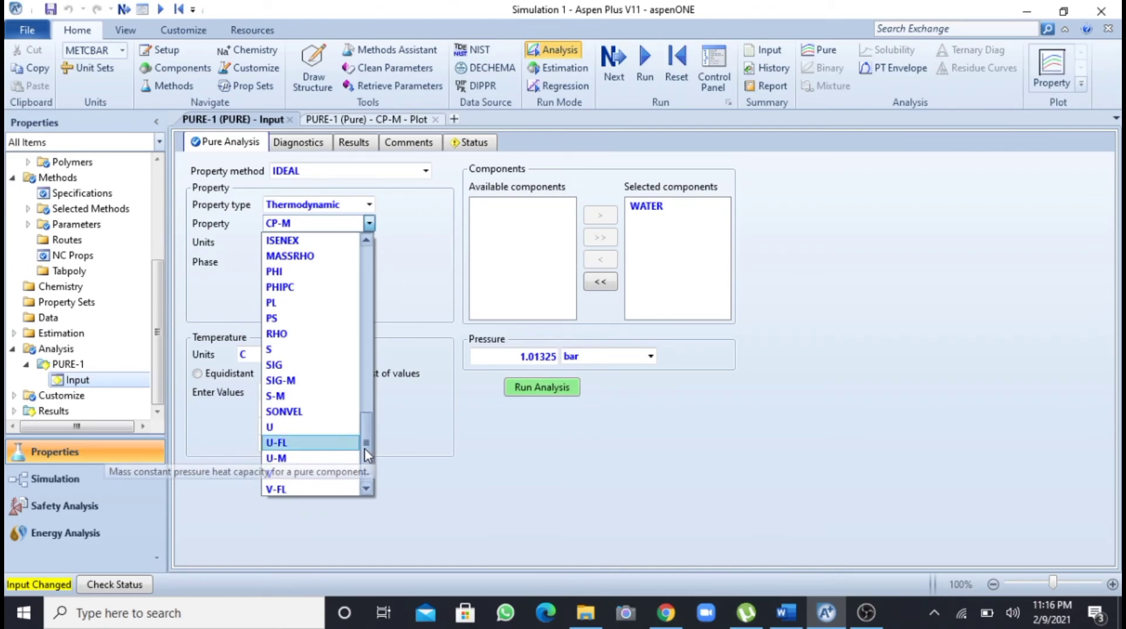
{"action": "left_click_drag", "start_coordinate": [365, 452], "coordinate": [362, 431]}
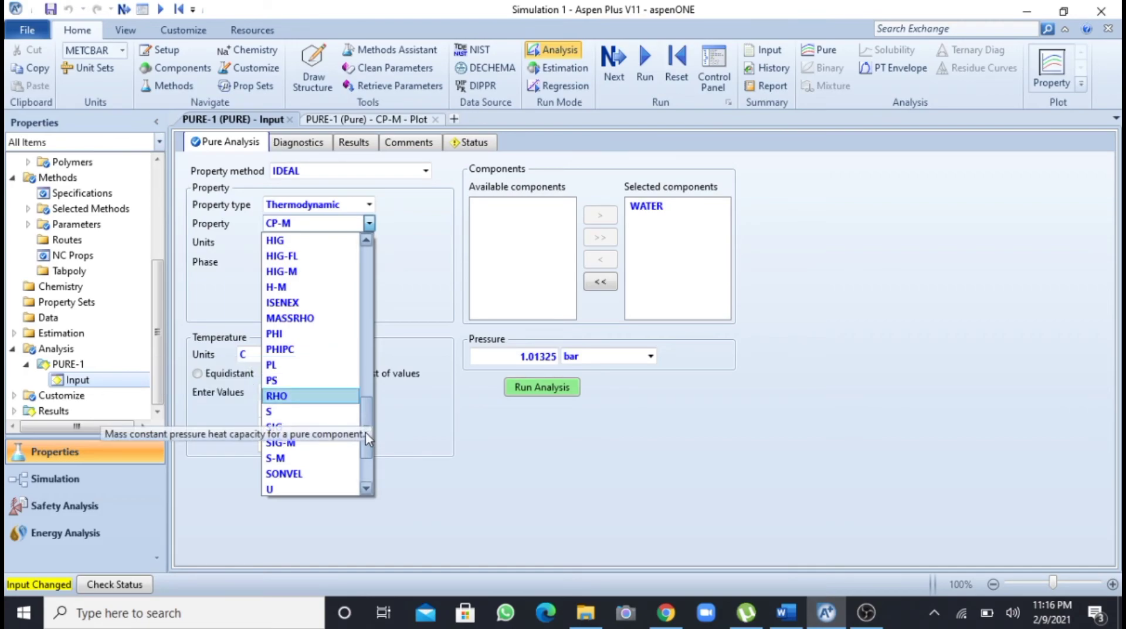
{"action": "left_click_drag", "start_coordinate": [365, 432], "coordinate": [365, 386]}
{"action": "left_click", "coordinate": [413, 281]}
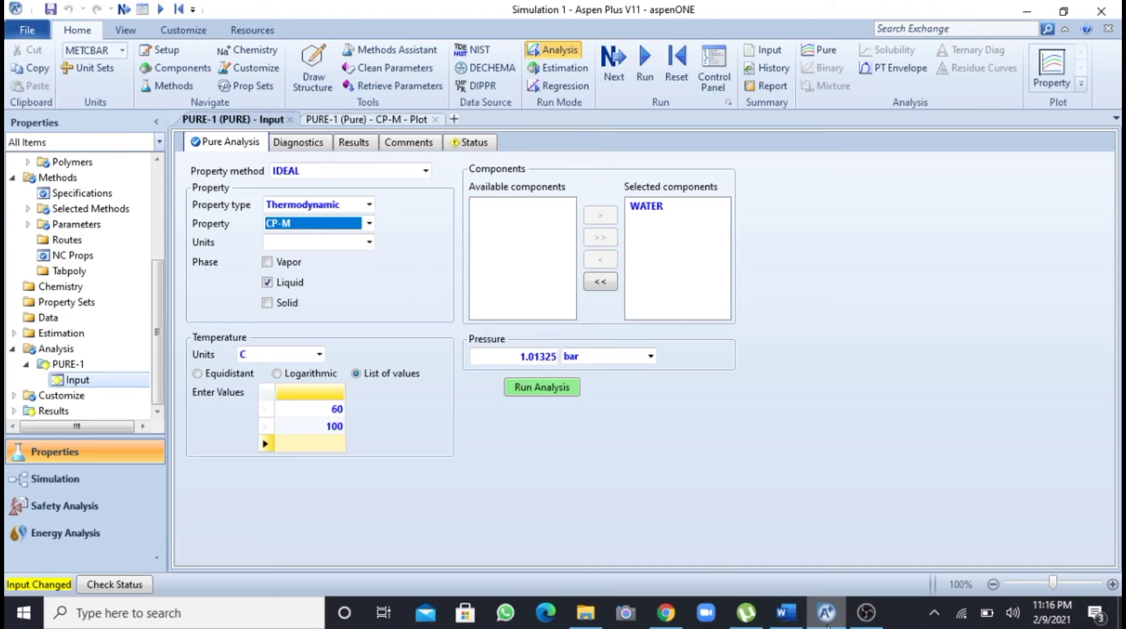
{"action": "left_click", "coordinate": [786, 612]}
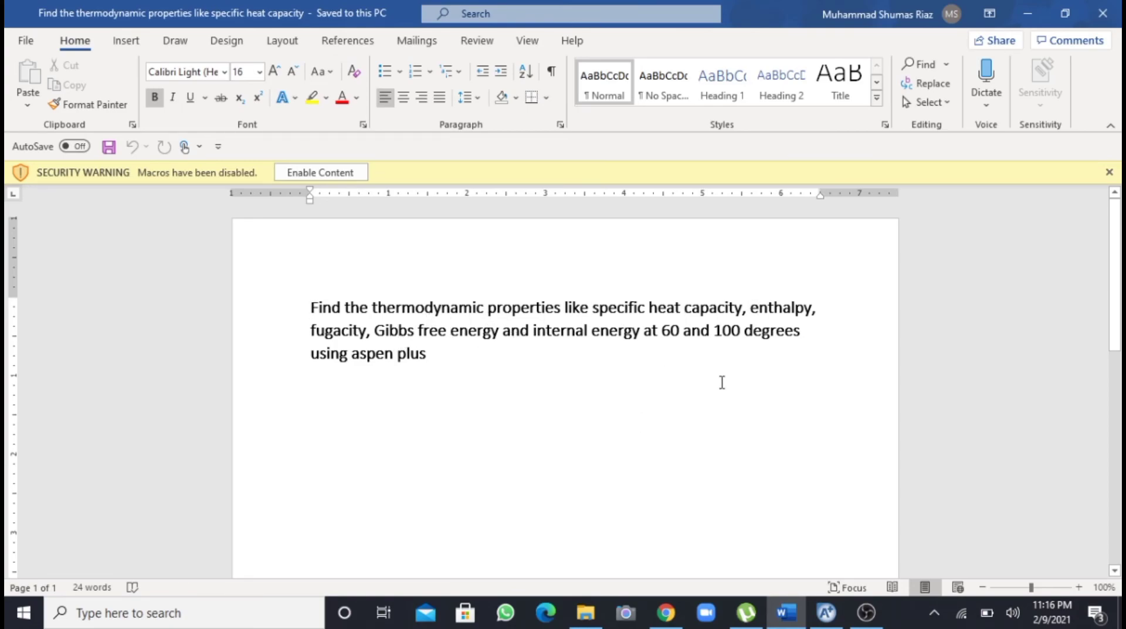
{"action": "left_click", "coordinate": [833, 615]}
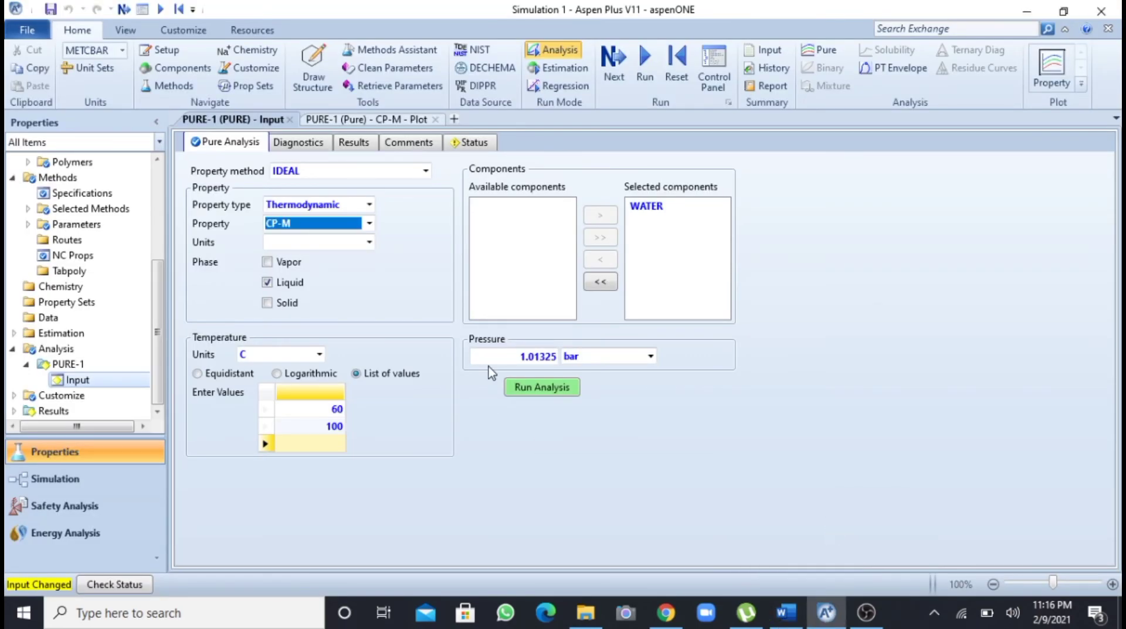
{"action": "left_click", "coordinate": [370, 223]}
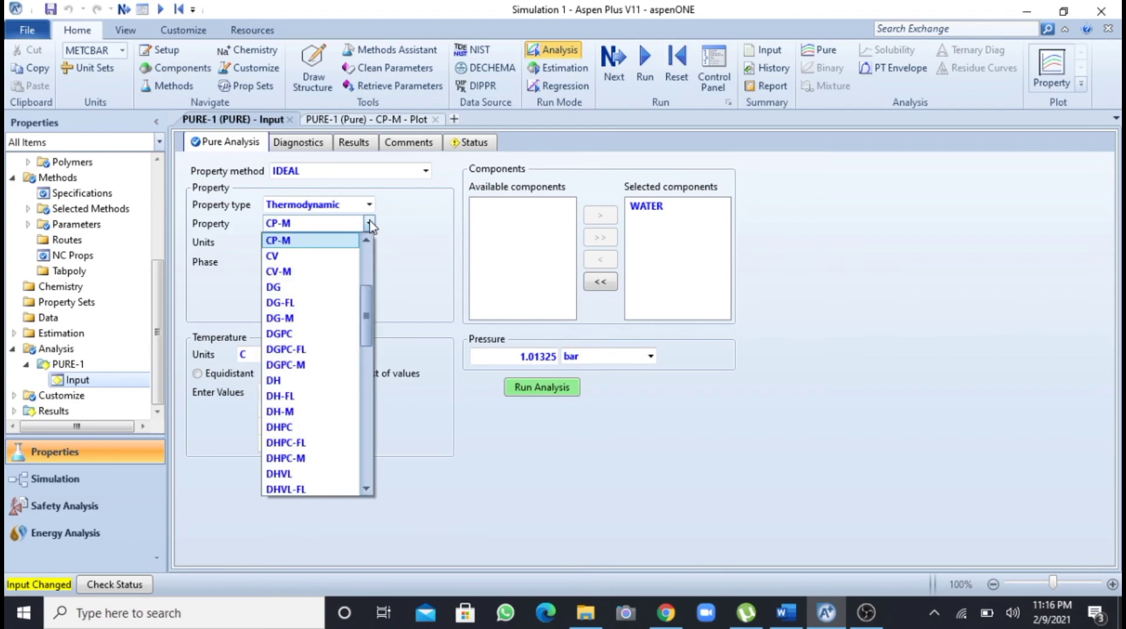
{"action": "left_click_drag", "start_coordinate": [366, 319], "coordinate": [379, 433]}
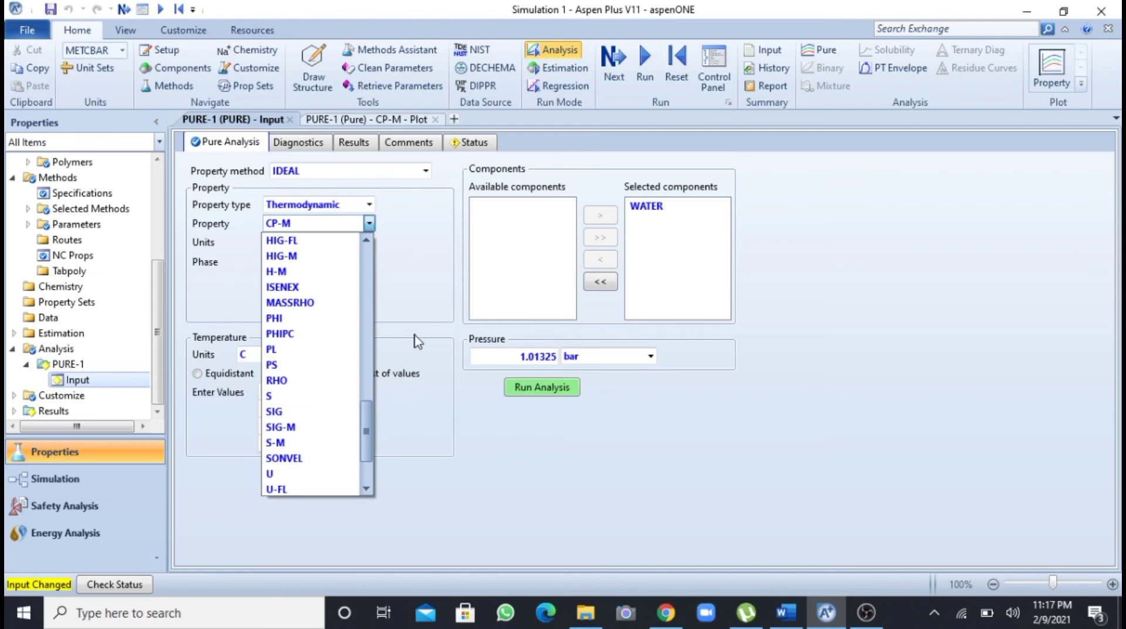
{"action": "left_click", "coordinate": [432, 322]}
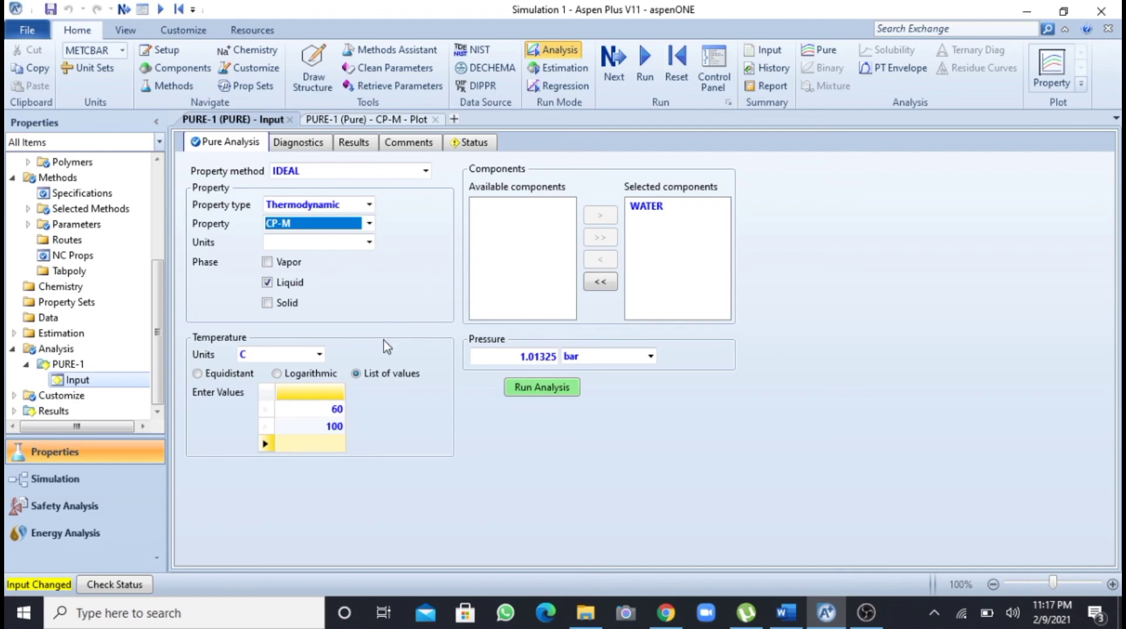